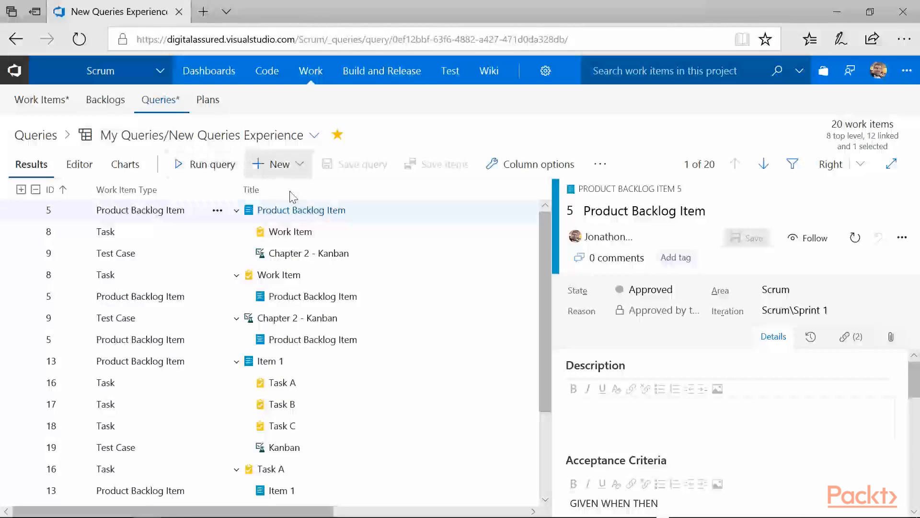
Step: Create a new query and review the field and operator choices available for its Work Item Type clause
{"action": "left_click", "coordinate": [283, 165]}
{"action": "left_click", "coordinate": [290, 192]}
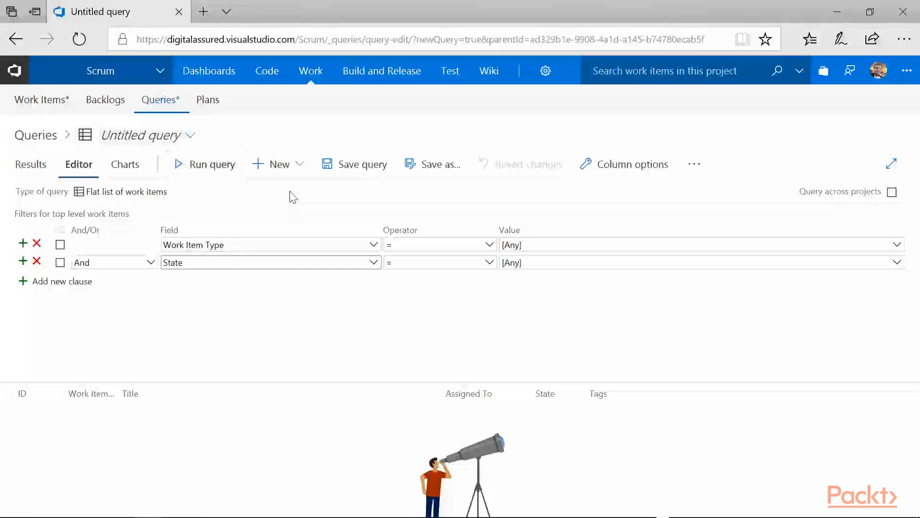
{"action": "left_click", "coordinate": [373, 245]}
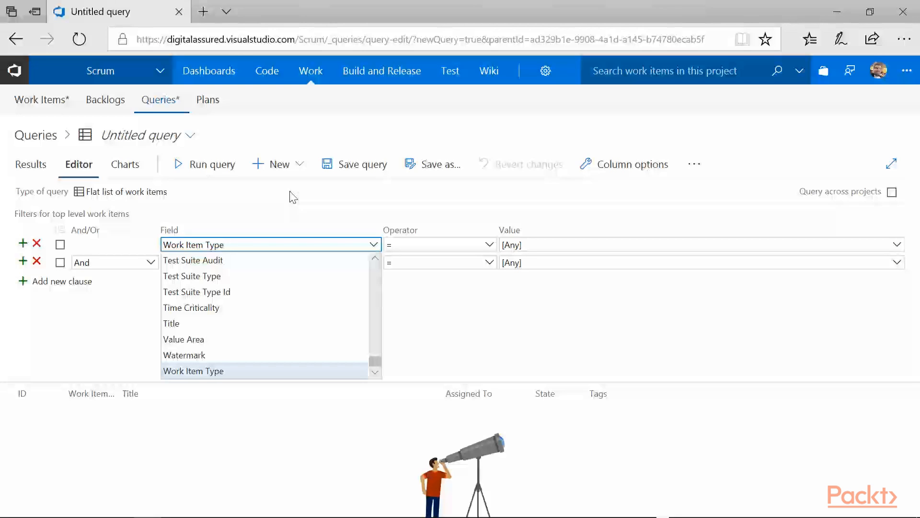
{"action": "key", "text": "Return"}
{"action": "key", "text": "Tab"}
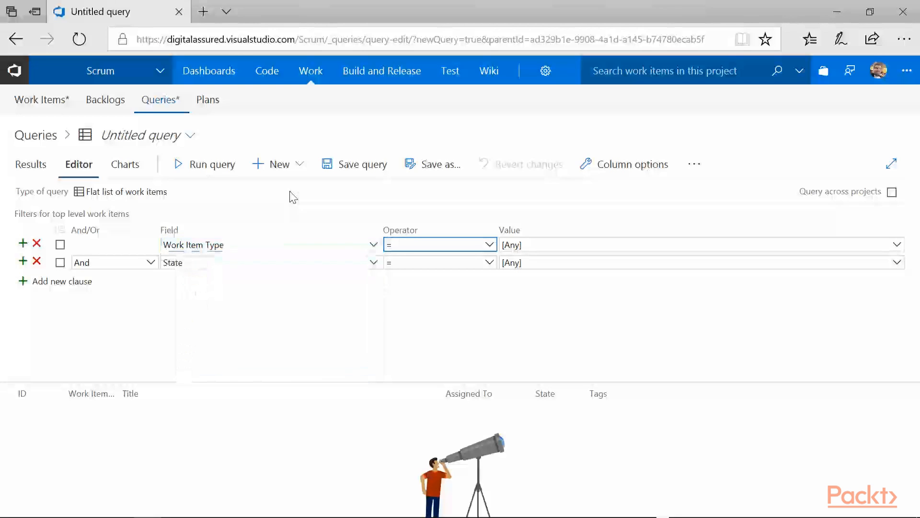
{"action": "key", "text": "alt+Down"}
{"action": "left_click_drag", "start_coordinate": [490, 285], "coordinate": [491, 345]}
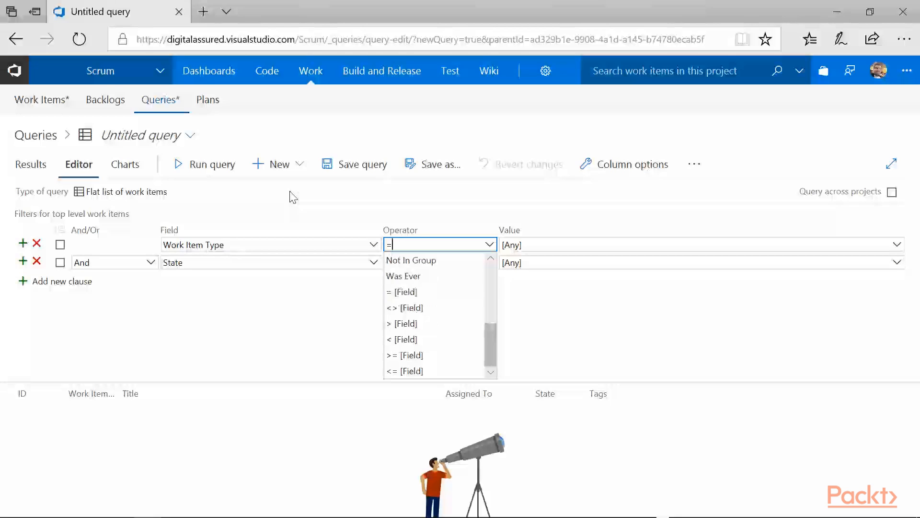
{"action": "left_click", "coordinate": [289, 192]}
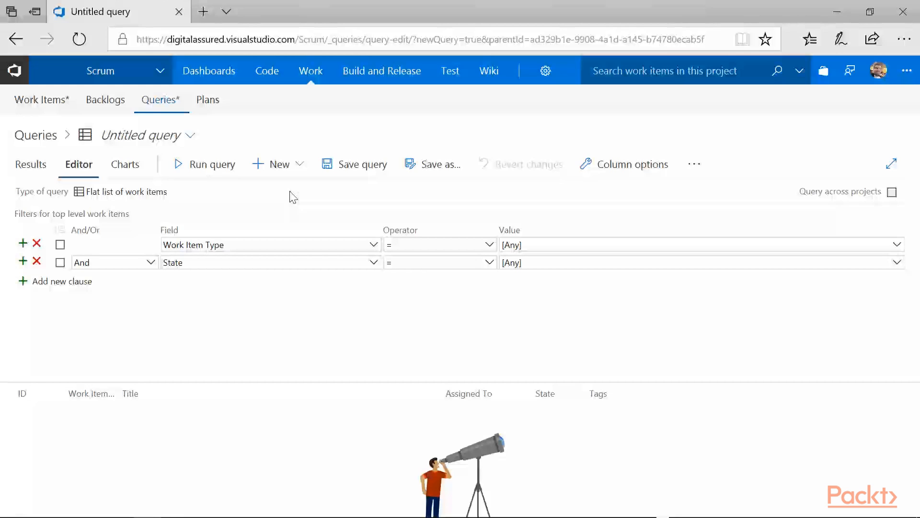
Step: Enable querying across projects and set the query type to Work items and direct links
{"action": "key", "text": "space"}
{"action": "key", "text": "Return"}
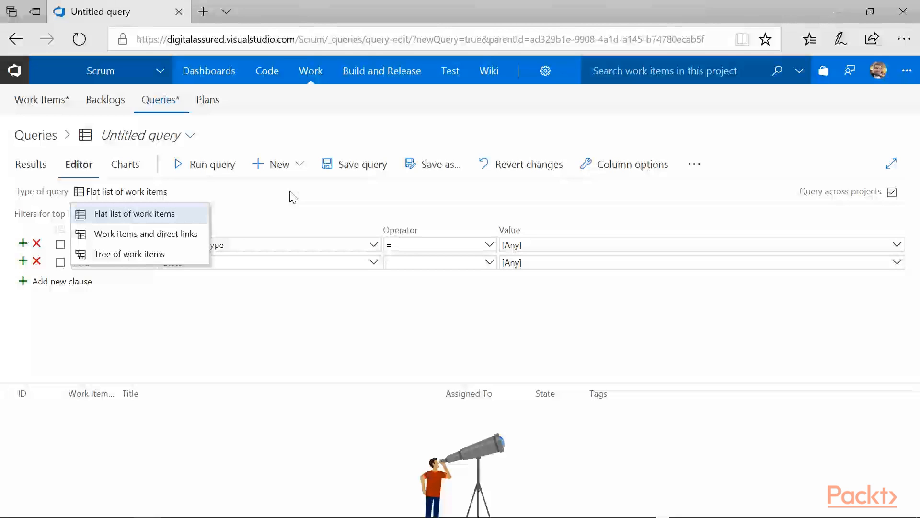
{"action": "key", "text": "Down"}
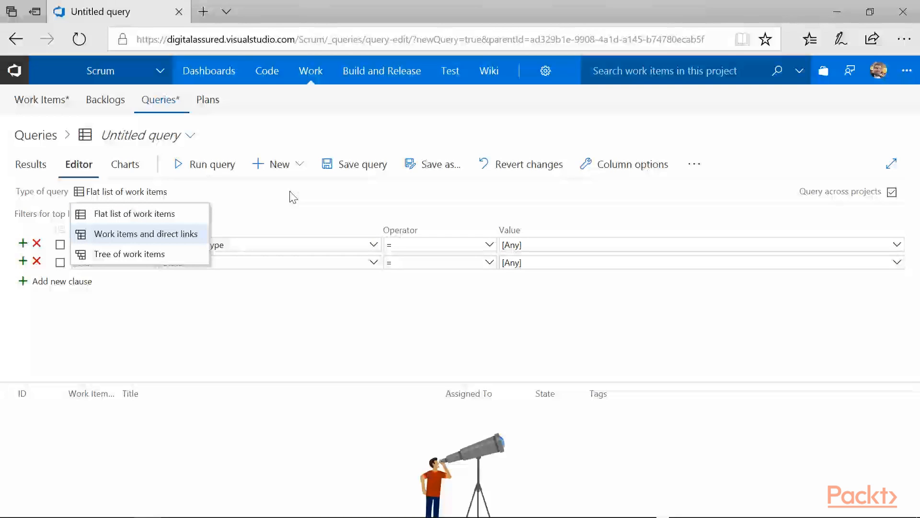
{"action": "key", "text": "Return"}
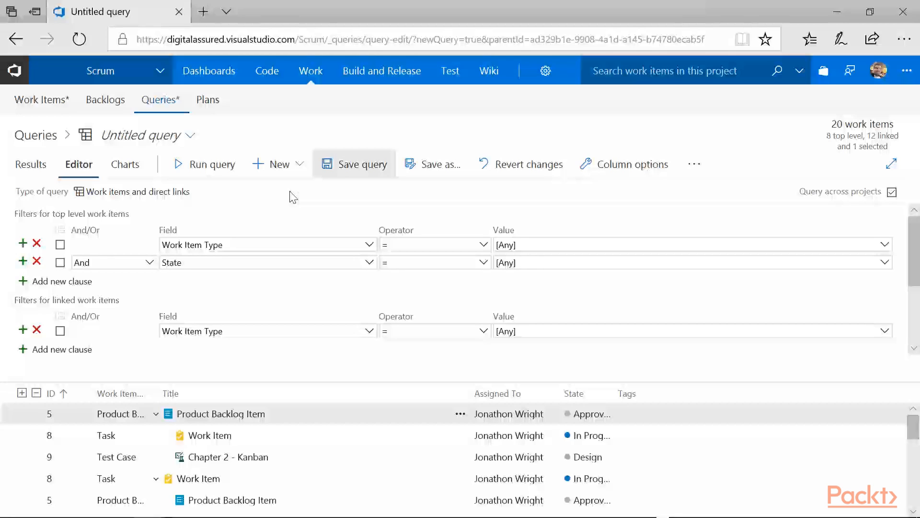
Step: Save the query as PPM in the Shared Queries/Current Sprint folder
{"action": "left_click", "coordinate": [355, 164]}
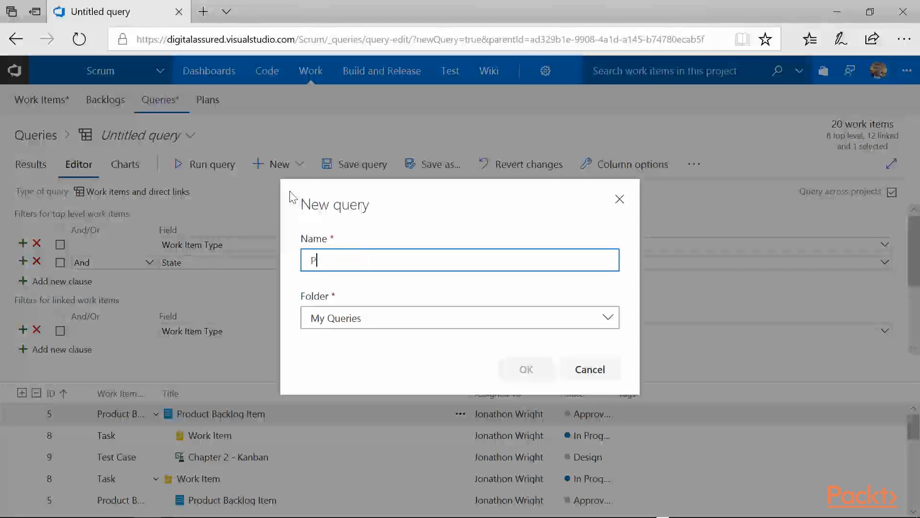
{"action": "type", "text": "PPM"}
{"action": "key", "text": "Tab"}
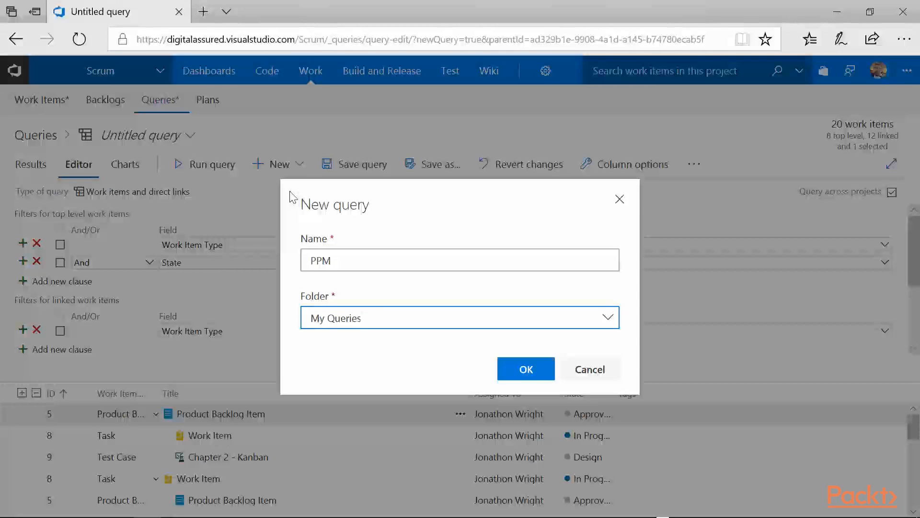
{"action": "left_click", "coordinate": [608, 316]}
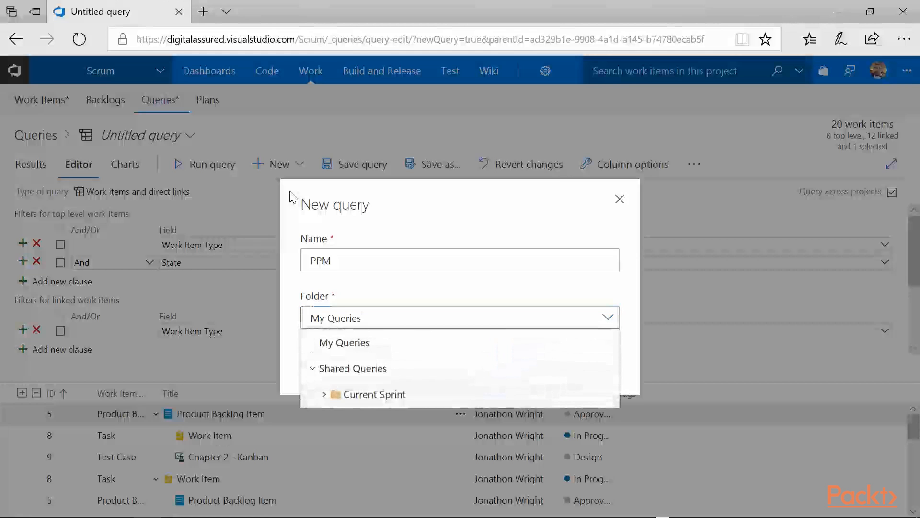
{"action": "left_click", "coordinate": [324, 394]}
{"action": "left_click", "coordinate": [374, 394]}
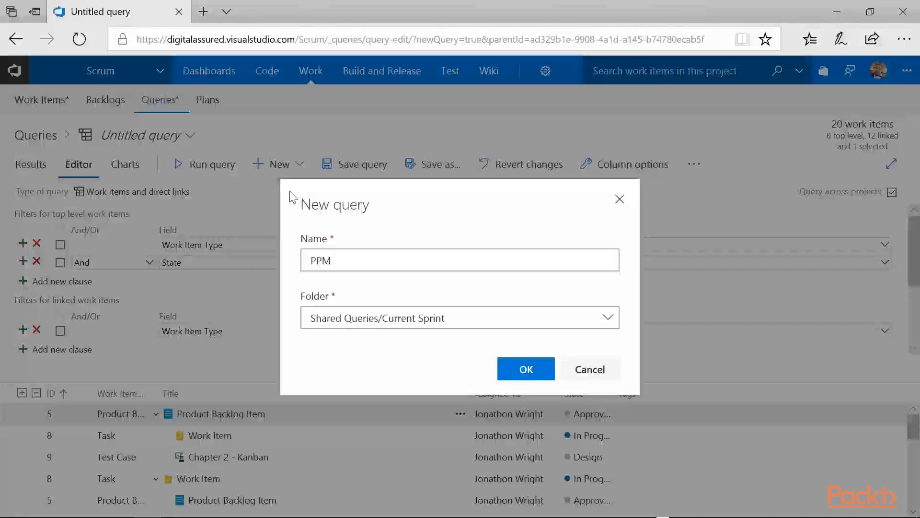
{"action": "key", "text": "Return"}
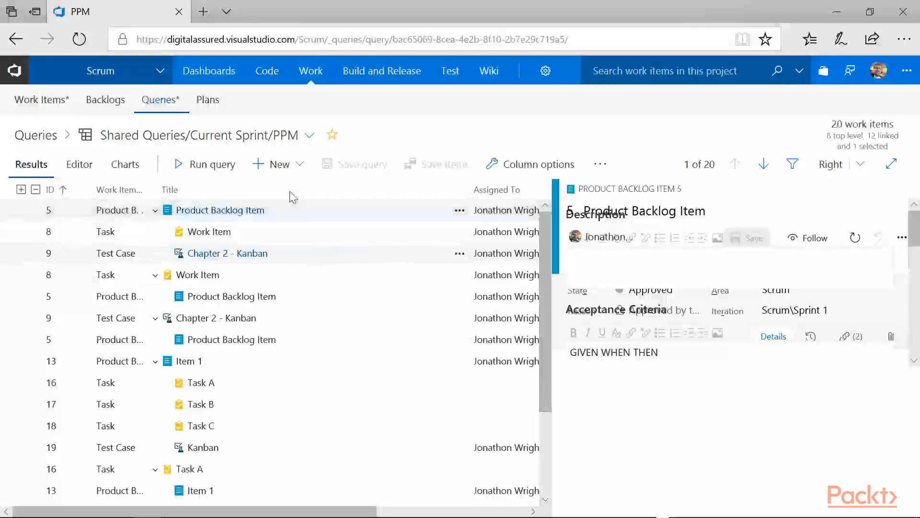
Step: Mark the PPM query as a favorite and open its charts
{"action": "key", "text": "Down"}
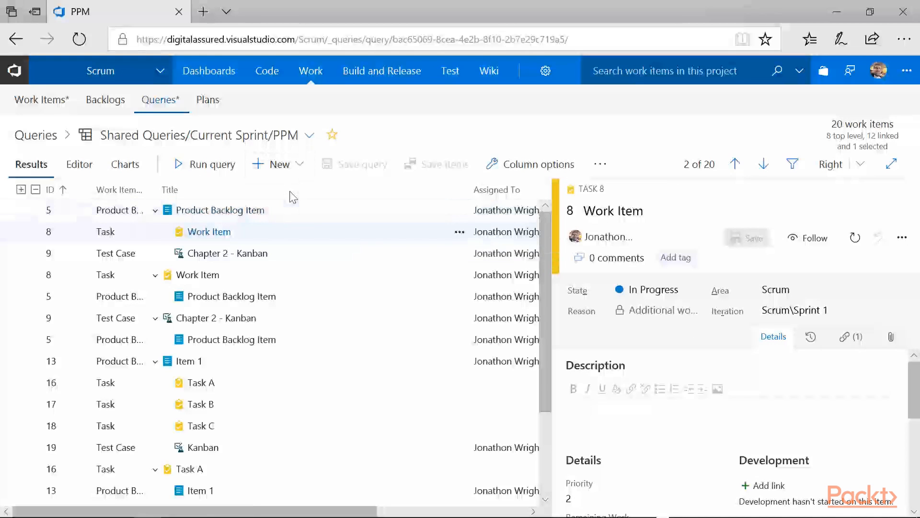
{"action": "key", "text": "Return"}
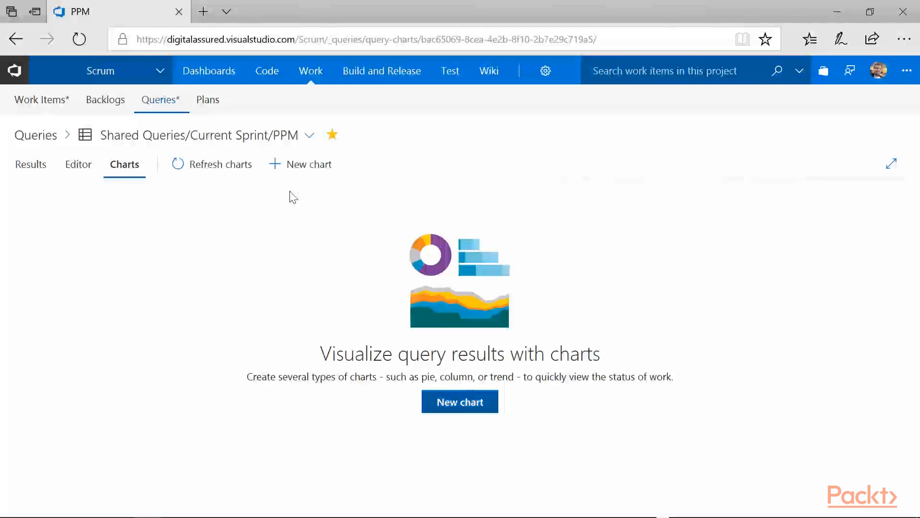
Step: Create a pie chart for the PPM query that counts work items grouped by State
{"action": "key", "text": "Return"}
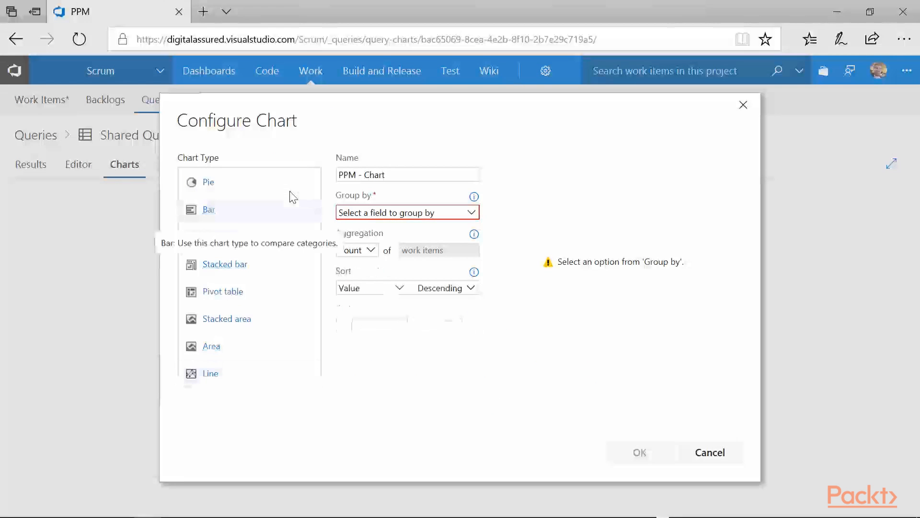
{"action": "key", "text": "alt+Down"}
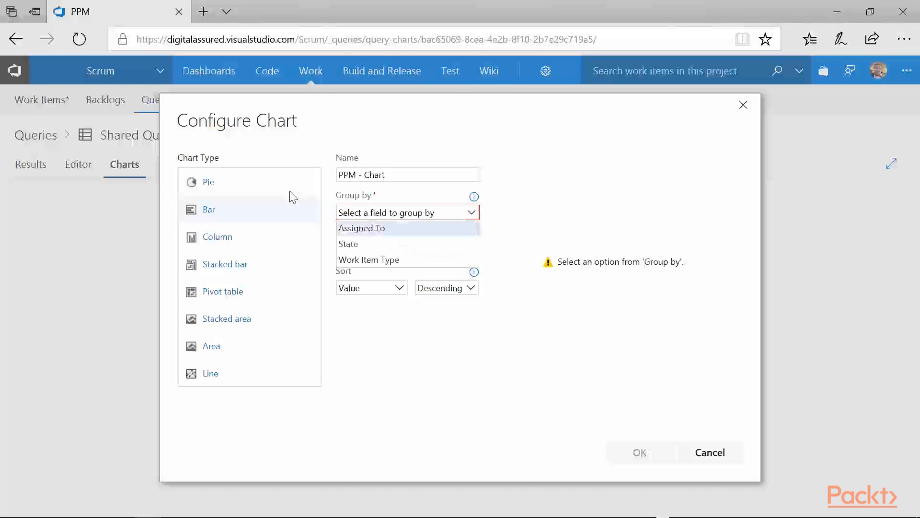
{"action": "key", "text": "Down"}
{"action": "key", "text": "Return"}
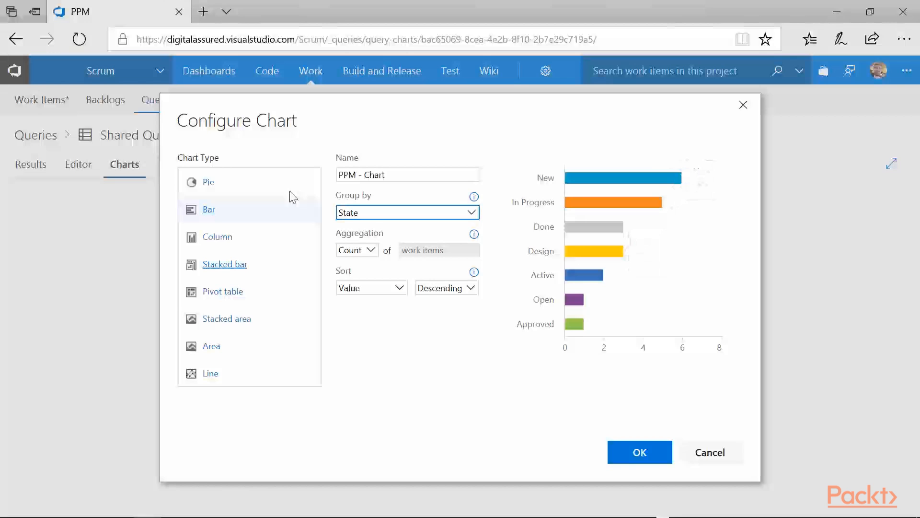
{"action": "left_click", "coordinate": [290, 192]}
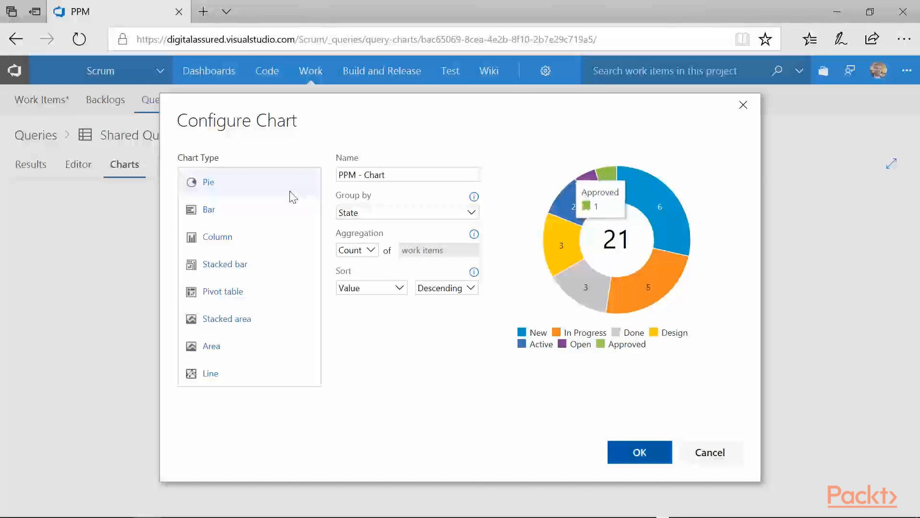
{"action": "key", "text": "Return"}
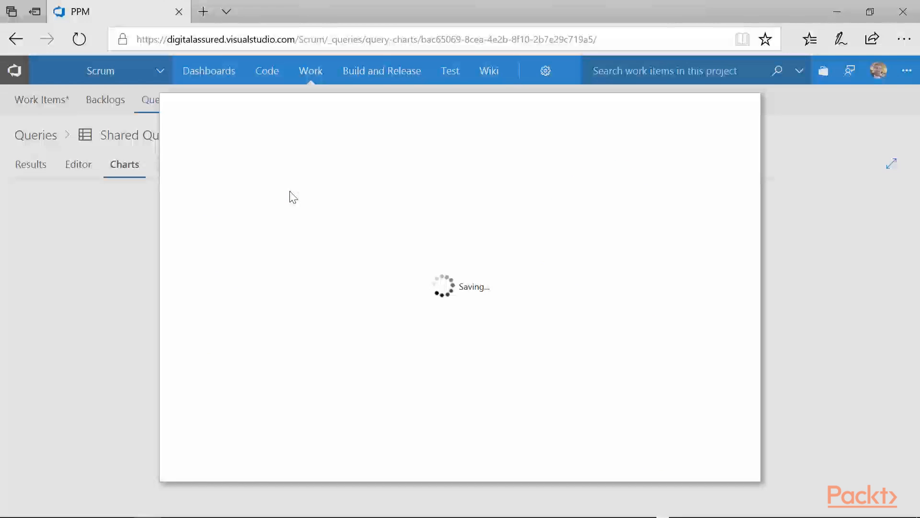
Step: Add the PPM pie chart to a dashboard and open the Custom Team dashboard
{"action": "key", "text": "Return"}
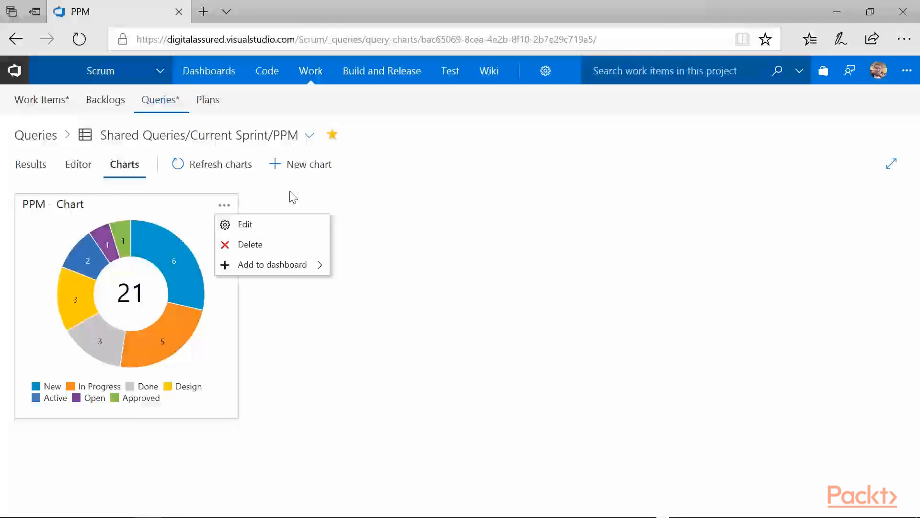
{"action": "left_click", "coordinate": [293, 196]}
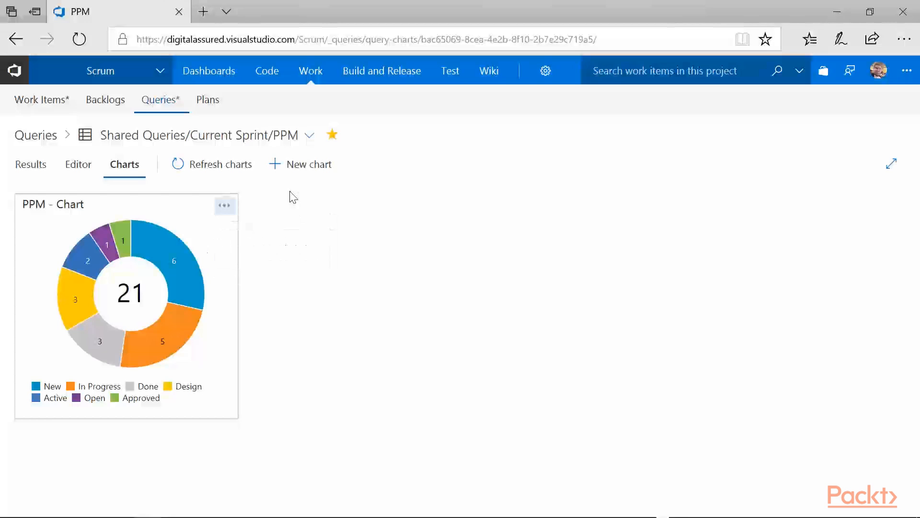
{"action": "key", "text": "Return"}
{"action": "key", "text": "Escape"}
{"action": "key", "text": "Return"}
{"action": "key", "text": "Down"}
{"action": "key", "text": "Down"}
{"action": "key", "text": "Right"}
{"action": "key", "text": "Down"}
{"action": "key", "text": "Down"}
{"action": "key", "text": "Return"}
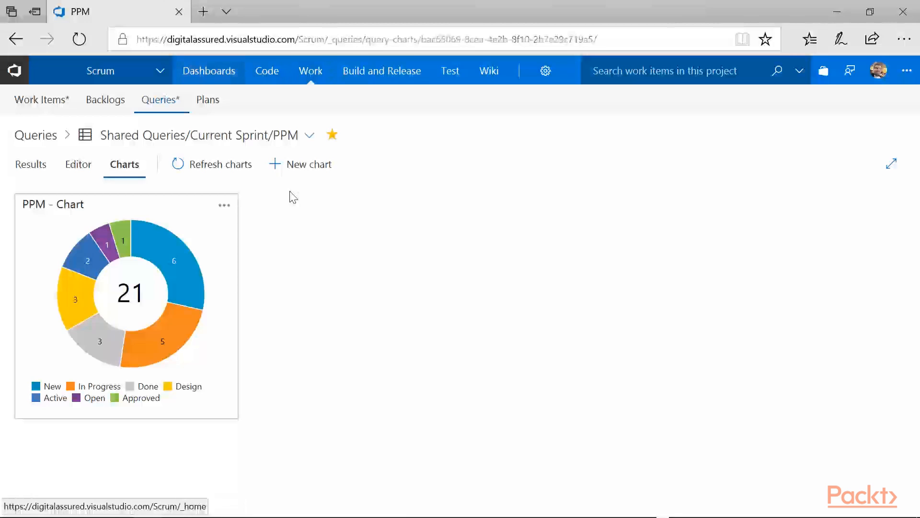
{"action": "mouse_move", "coordinate": [208, 70]}
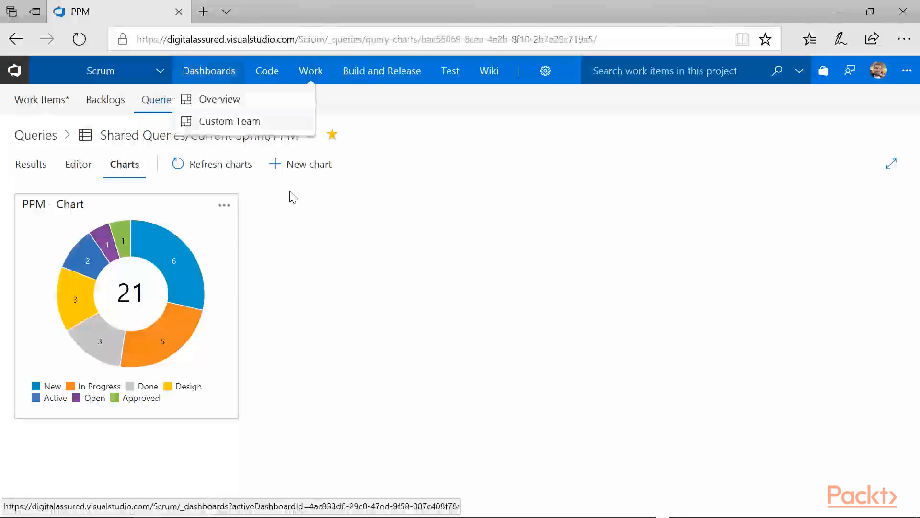
{"action": "left_click", "coordinate": [229, 121]}
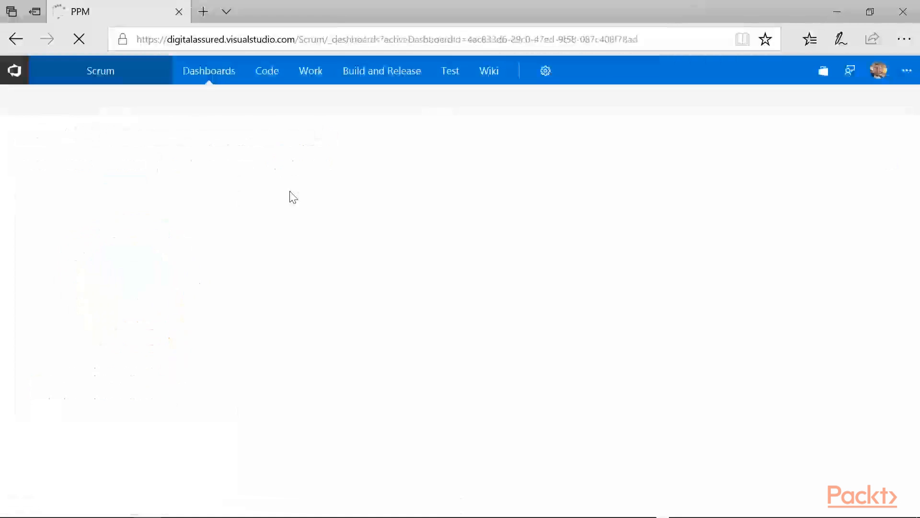